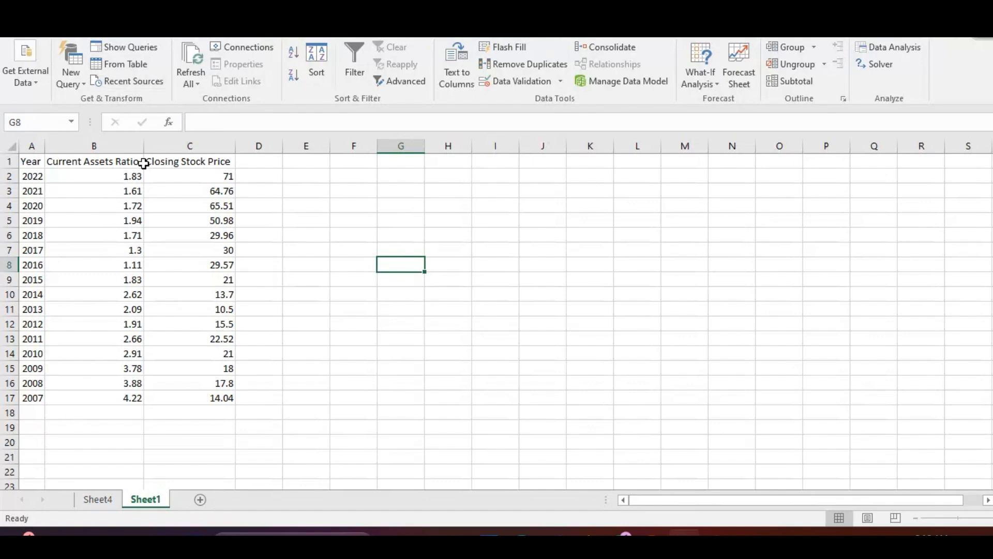
left_click_drag(202, 162, 210, 393)
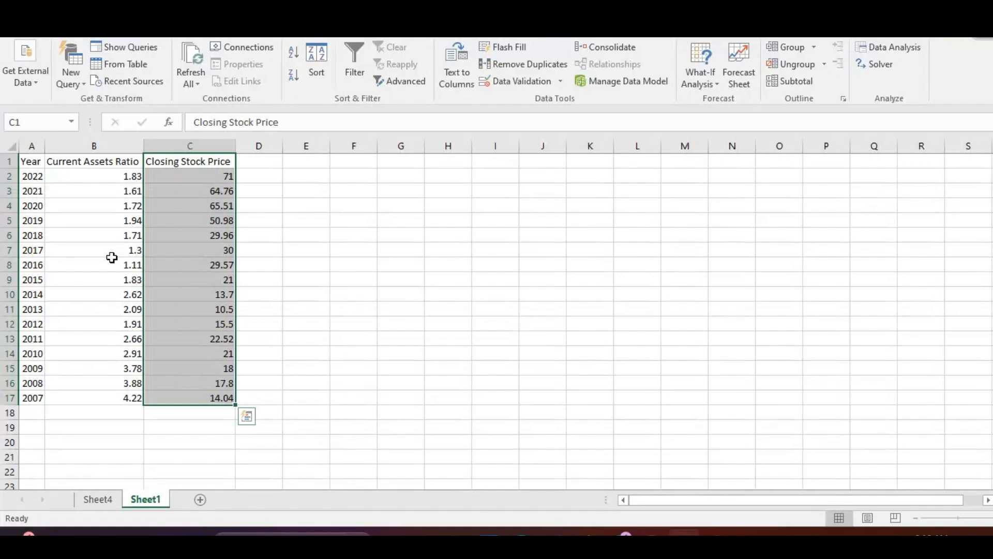
left_click_drag(106, 167, 111, 394)
left_click(299, 231)
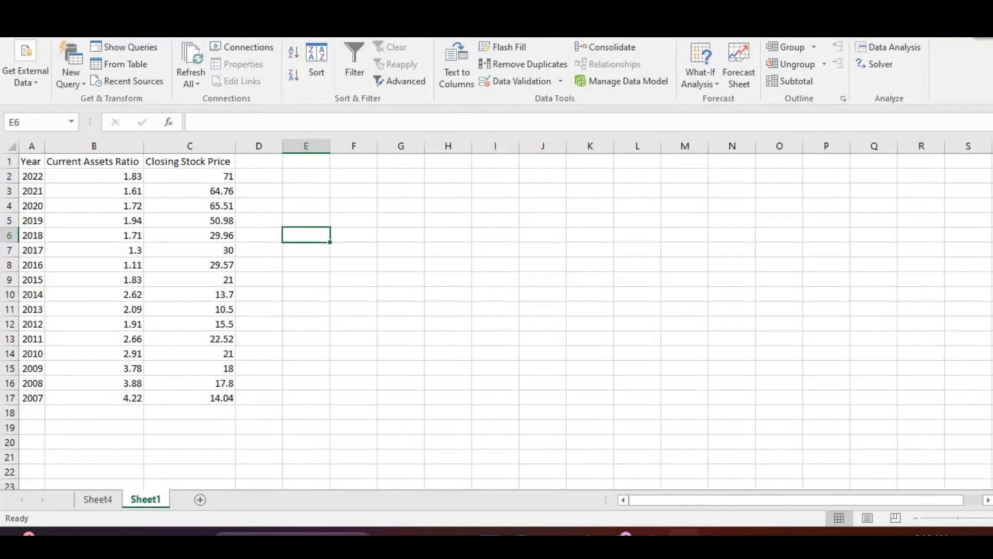
Start a Regression analysis from the data analysis tools and set its Y range to the Closing Stock Price data, C1:C17
left_click(899, 50)
left_click_drag(704, 252, 705, 283)
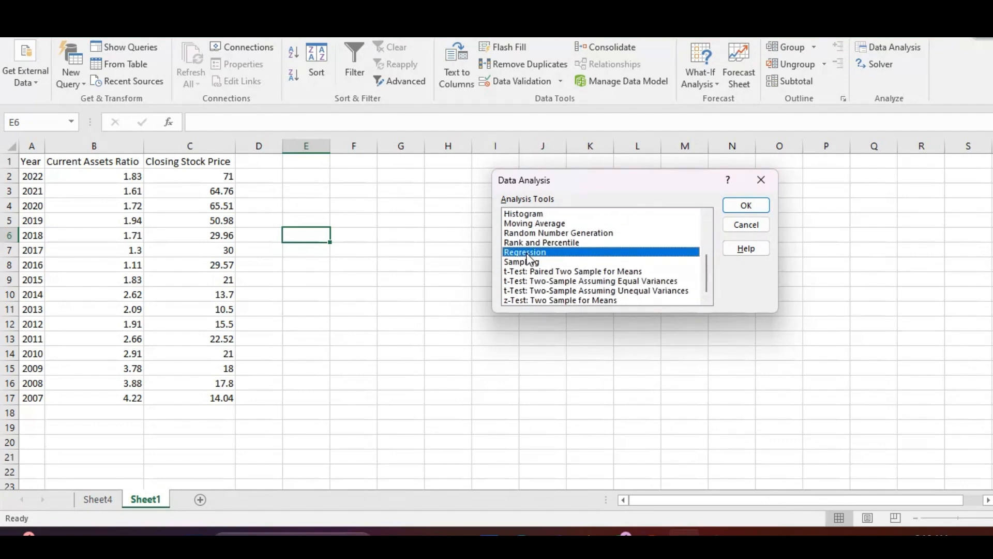
left_click(746, 205)
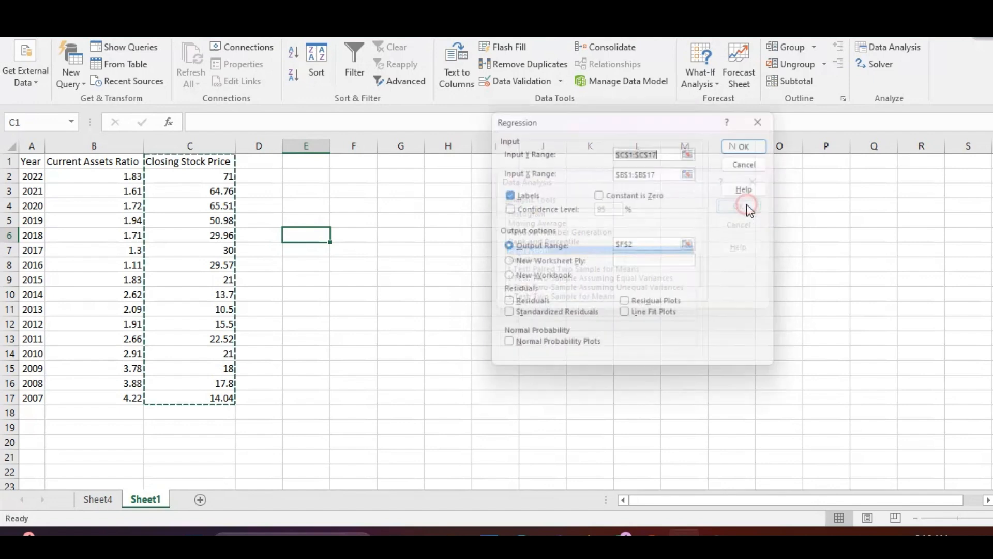
left_click(671, 151)
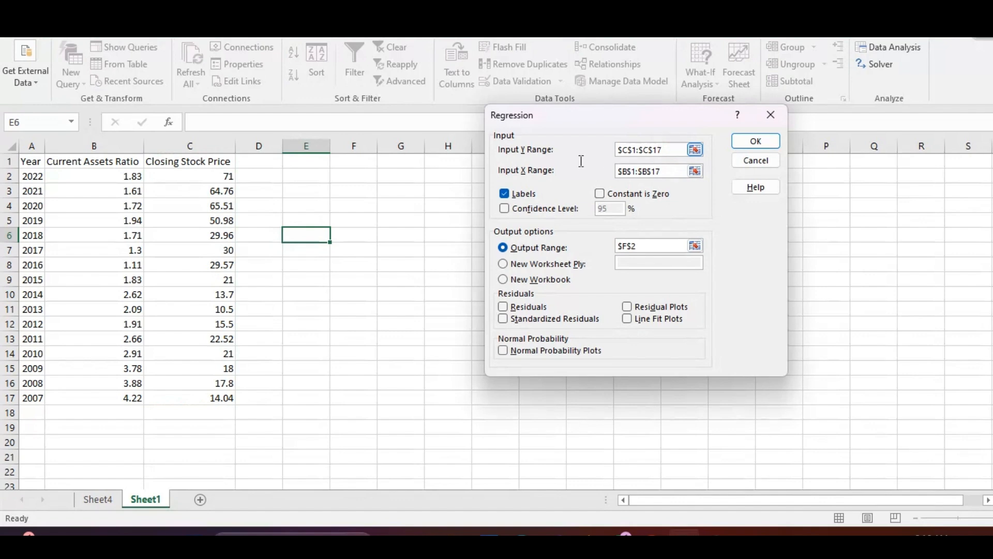
key("ctrl+a")
key("BackSpace")
left_click_drag(207, 161, 210, 404)
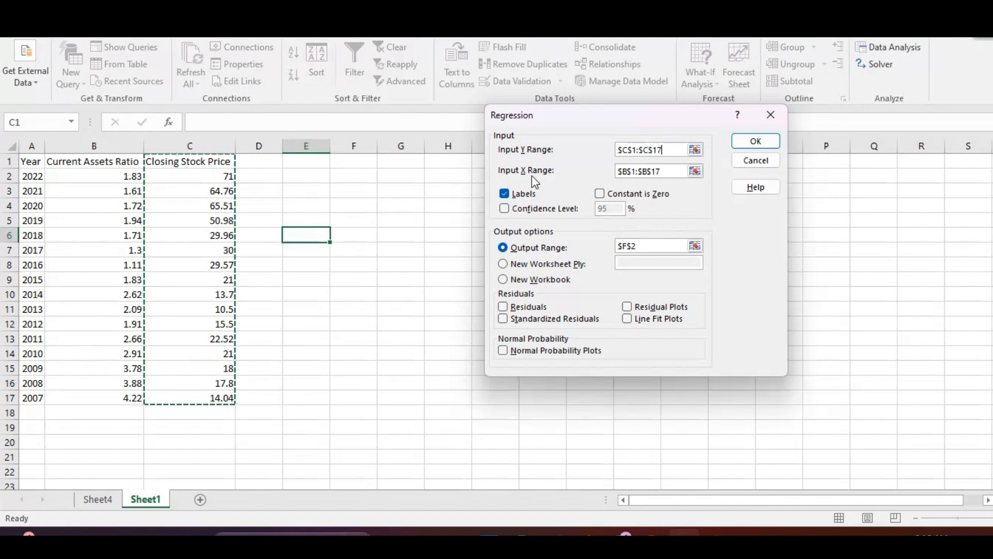
Set the regression's X range to the Current Assets Ratio data including its header, B1:B17
left_click(676, 170)
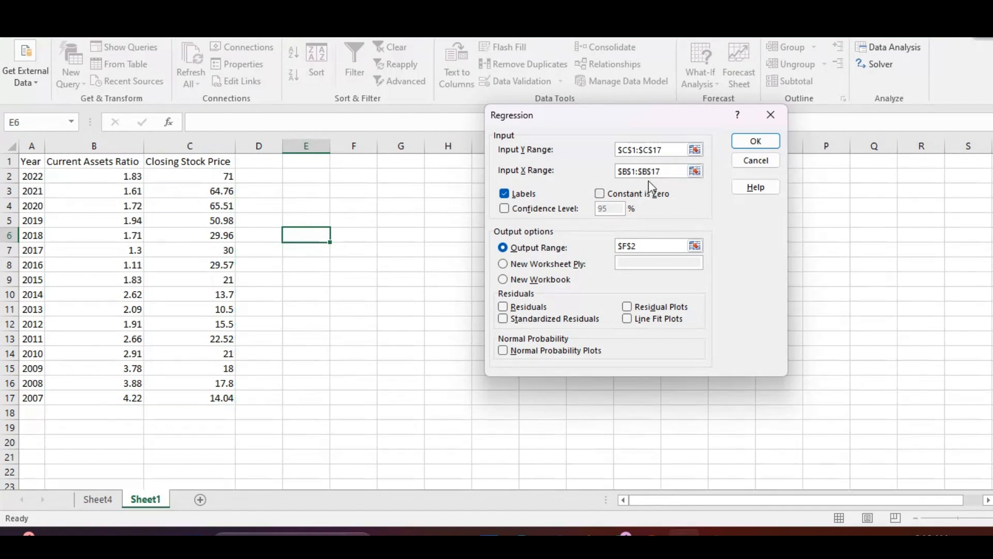
left_click_drag(671, 169, 600, 174)
key("BackSpace")
left_click_drag(101, 162, 106, 401)
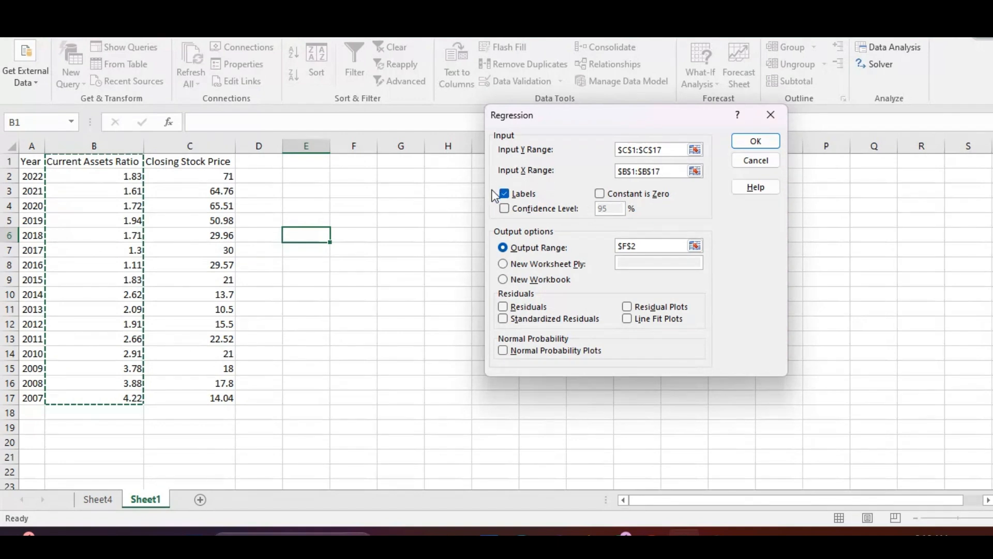
Try to run the regression with the Labels option turned off, and turn Labels back on
left_click(505, 195)
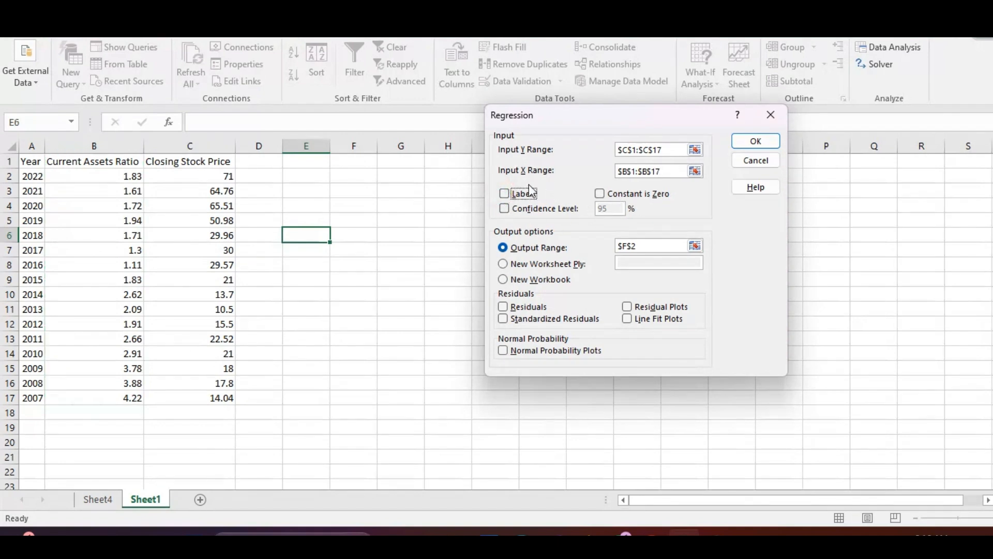
left_click(511, 199)
left_click(505, 195)
left_click(761, 143)
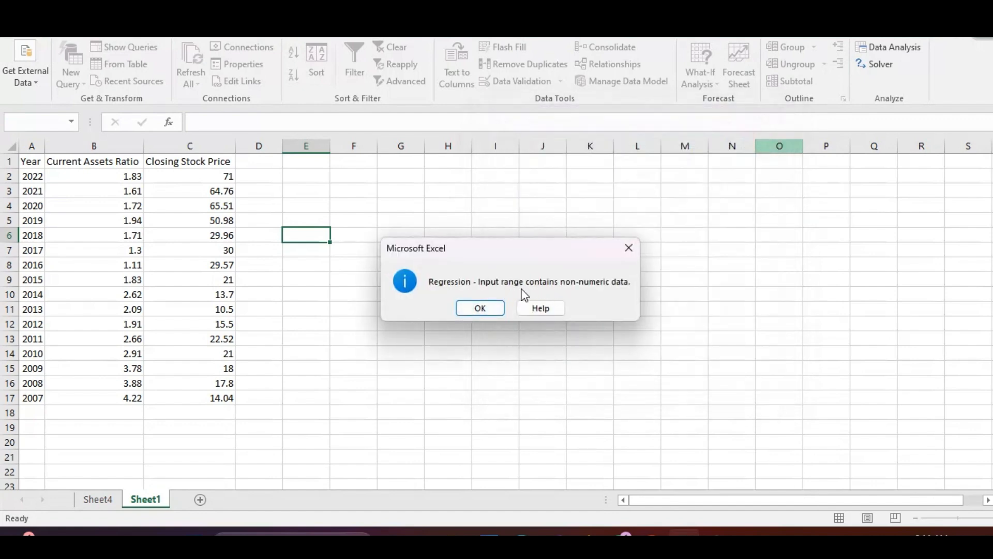
left_click(480, 308)
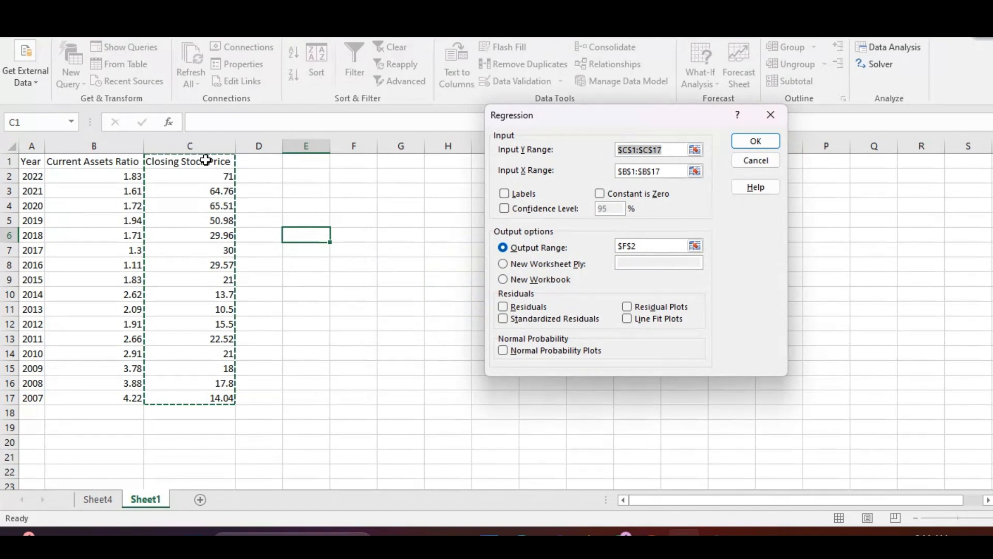
left_click(503, 194)
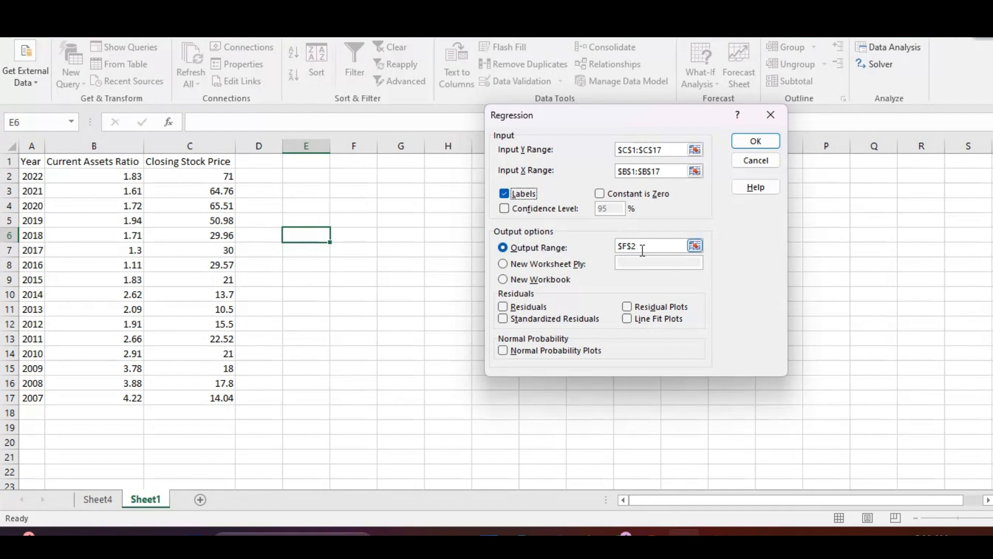
Try cells E1 and F6 as the regression's output range, and clear the output range
left_click_drag(644, 247, 594, 248)
key("BackSpace")
left_click(322, 166)
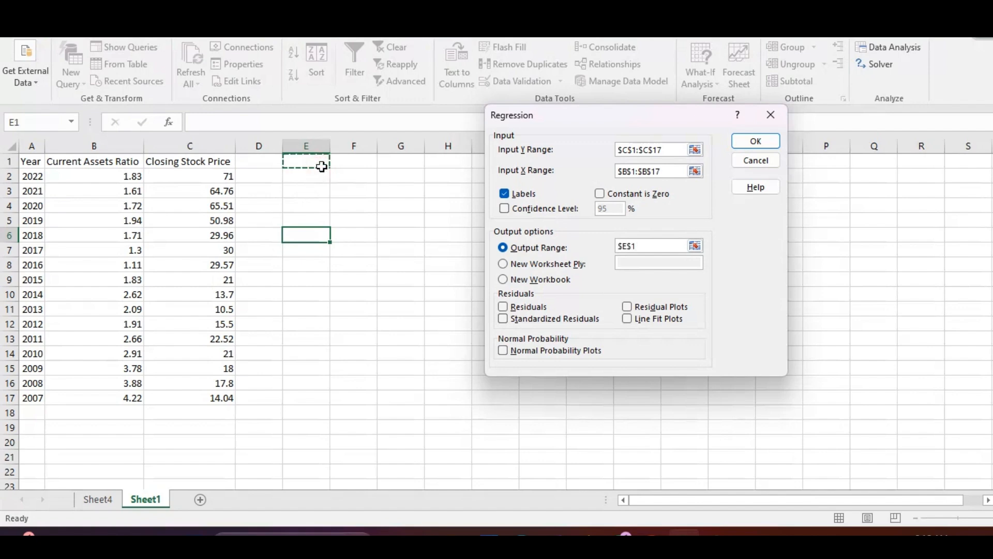
left_click(426, 178)
left_click(362, 240)
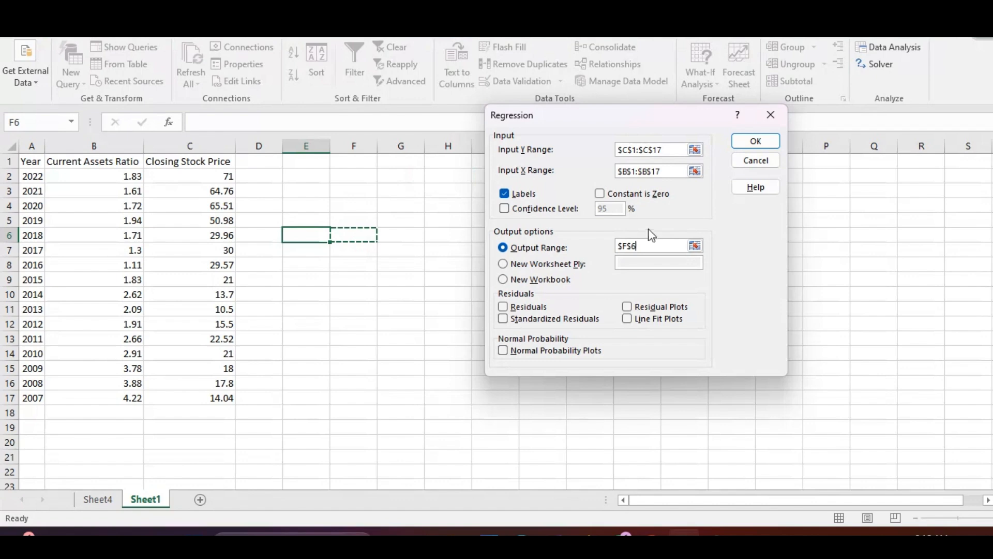
left_click(651, 244)
left_click_drag(649, 244, 614, 249)
key("BackSpace")
Send the regression output to a new worksheet ply and run the regression
left_click(503, 264)
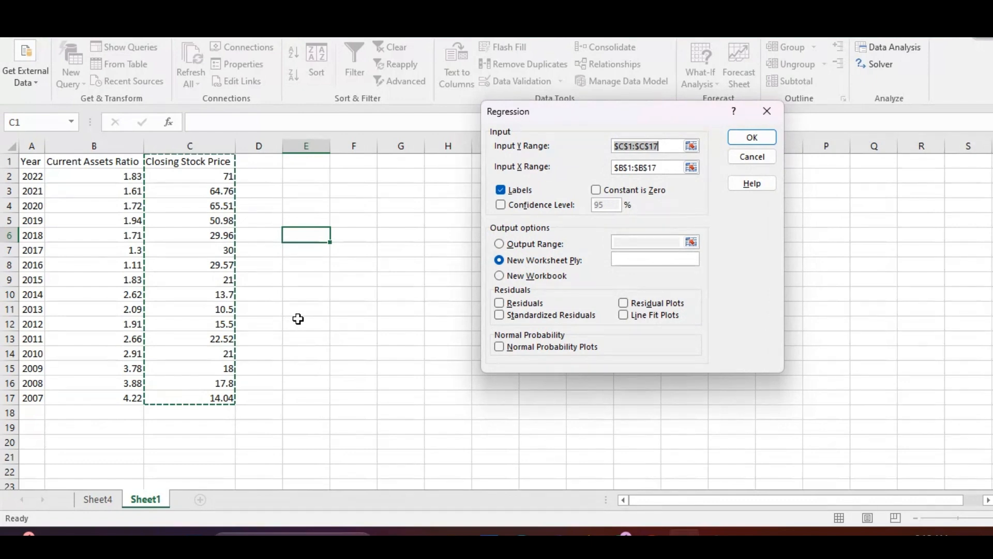
left_click(500, 275)
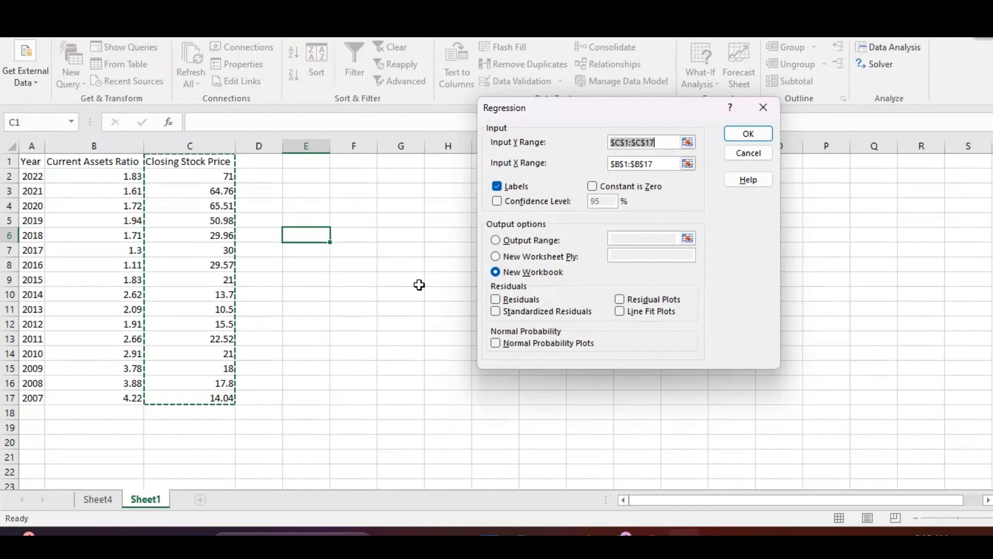
left_click(495, 257)
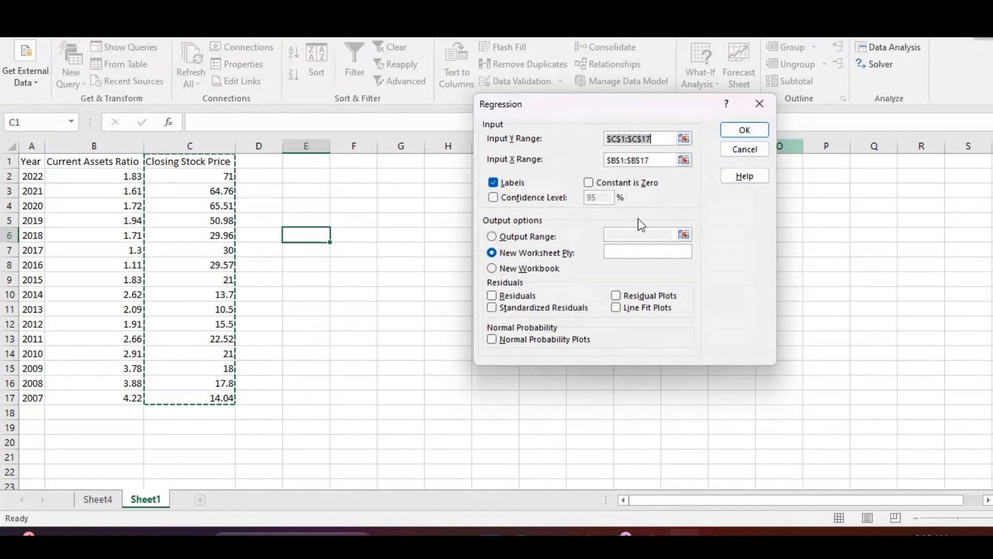
left_click(745, 130)
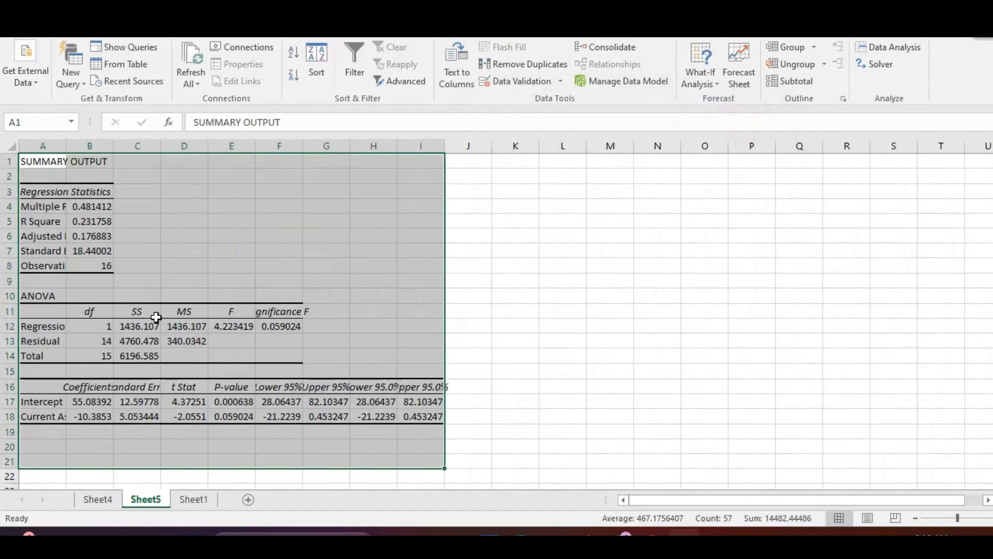
Autofit the widths of columns A through J on the regression output sheet
left_click(107, 223)
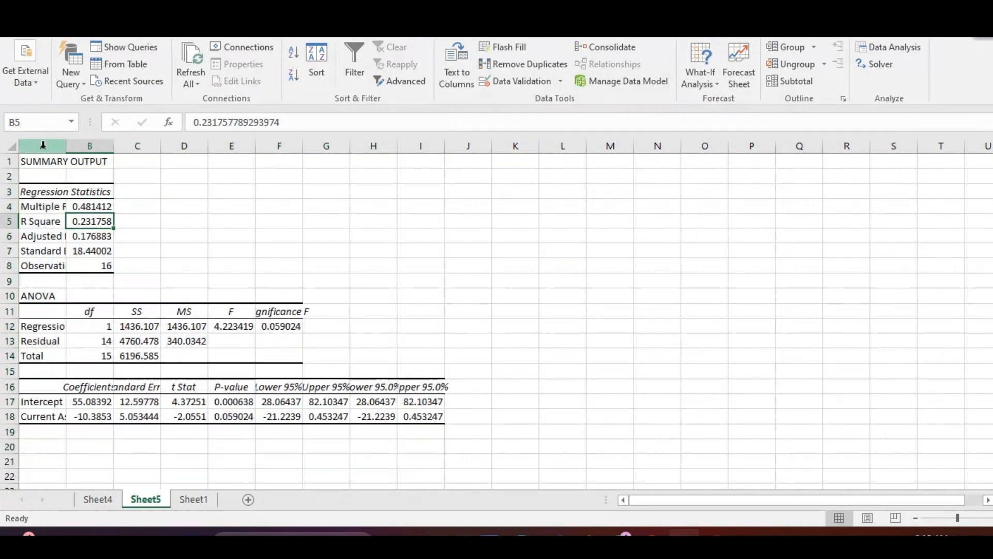
left_click_drag(43, 146, 466, 159)
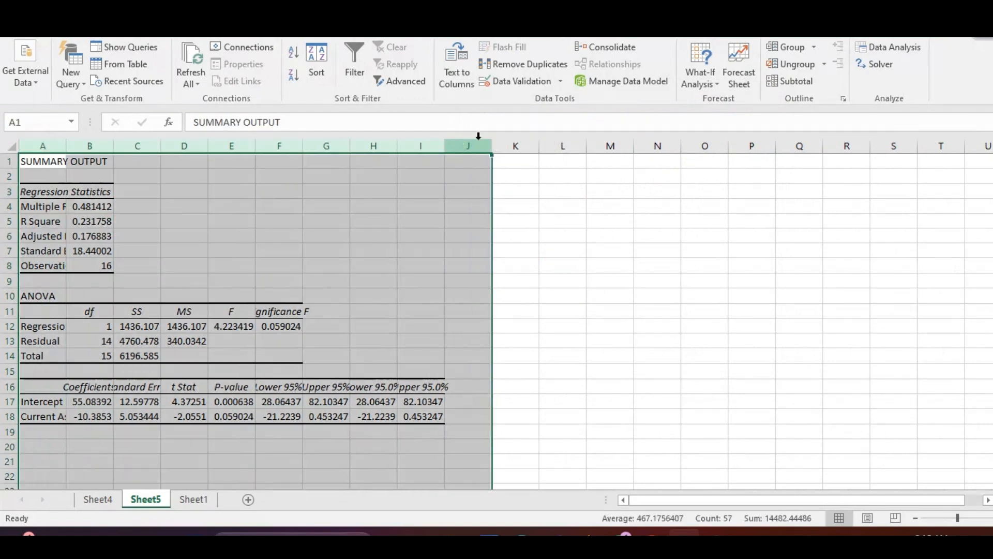
double_click(491, 146)
Enter the label "Signficance level" in F4, with 5% in G4 and 0.05 in H4
left_click(429, 208)
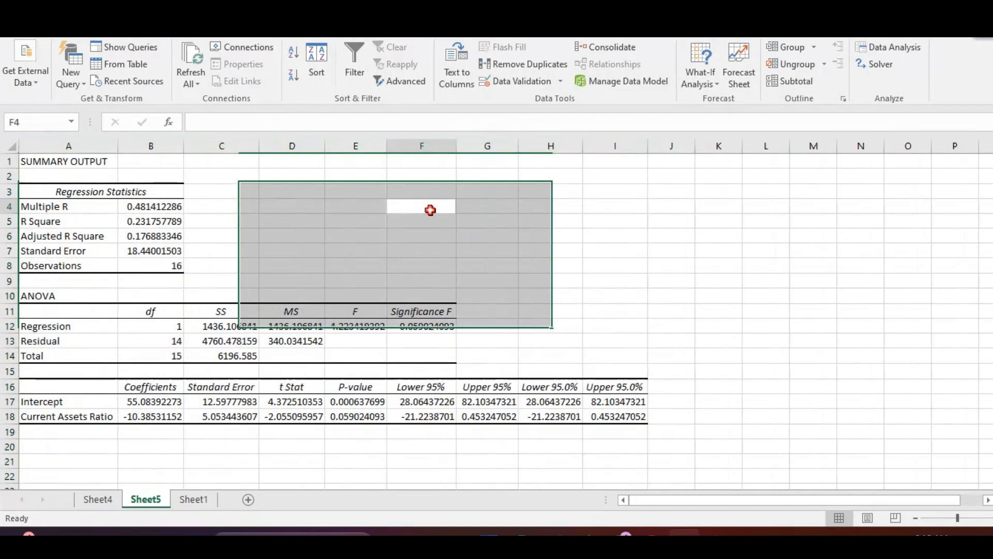
type("Sign")
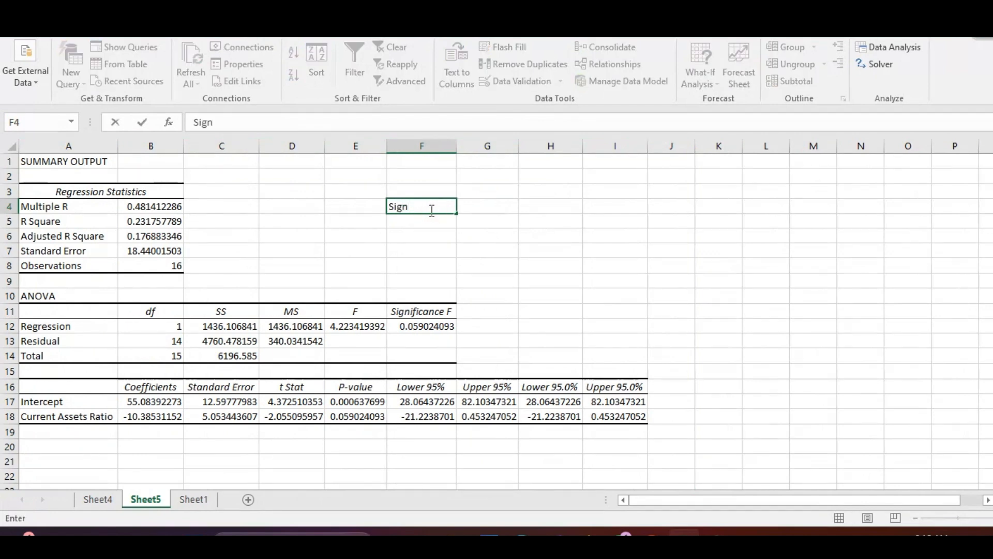
type("ficance level")
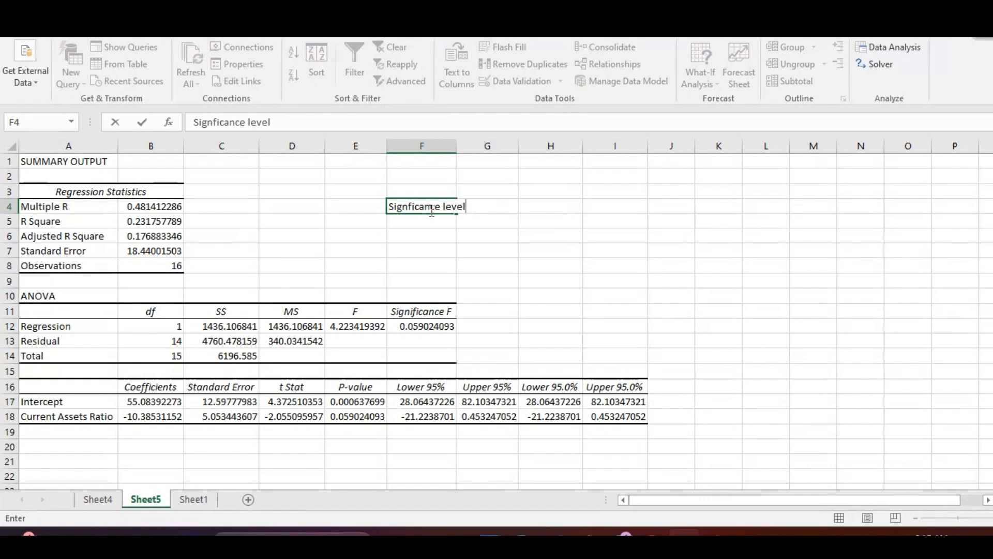
key("Tab")
type("5")
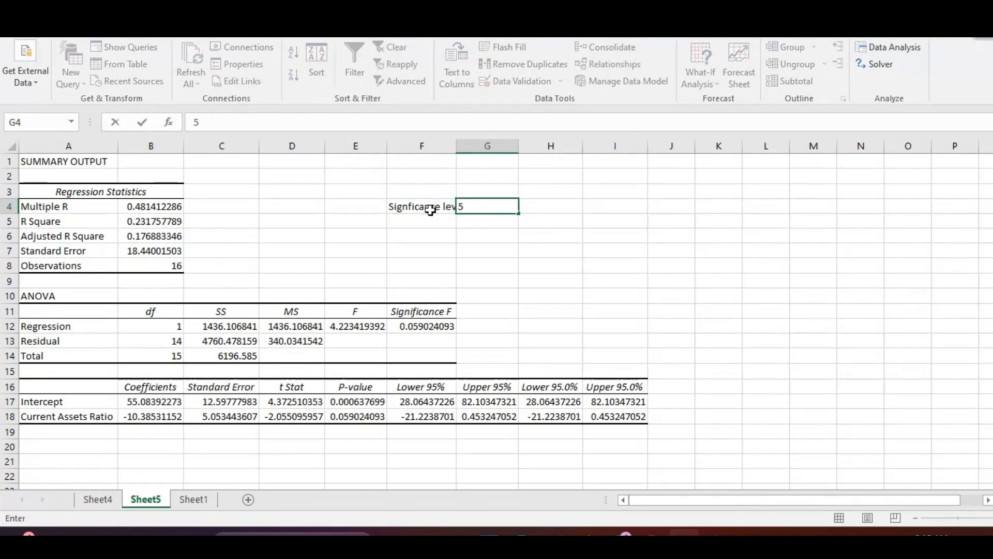
type("%")
key("Tab")
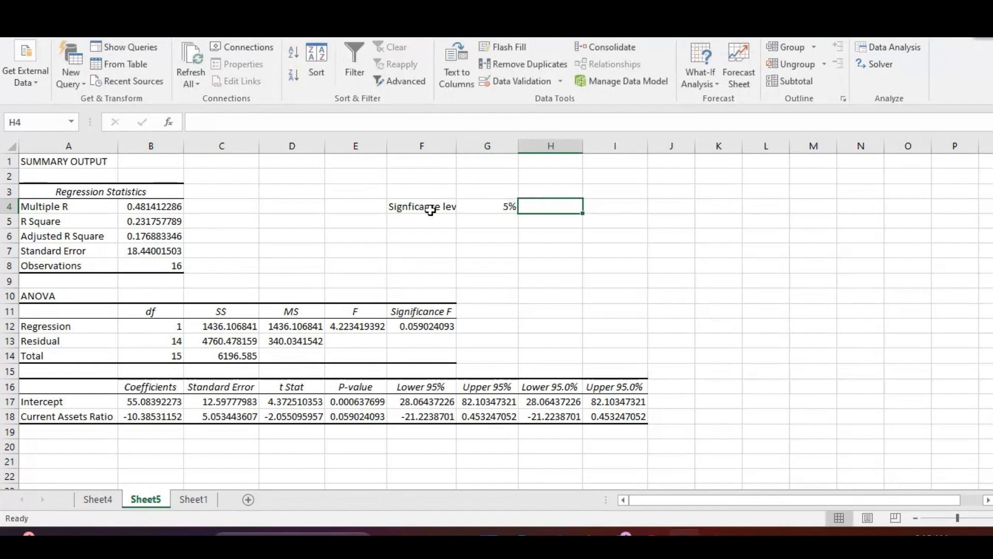
type("0.05")
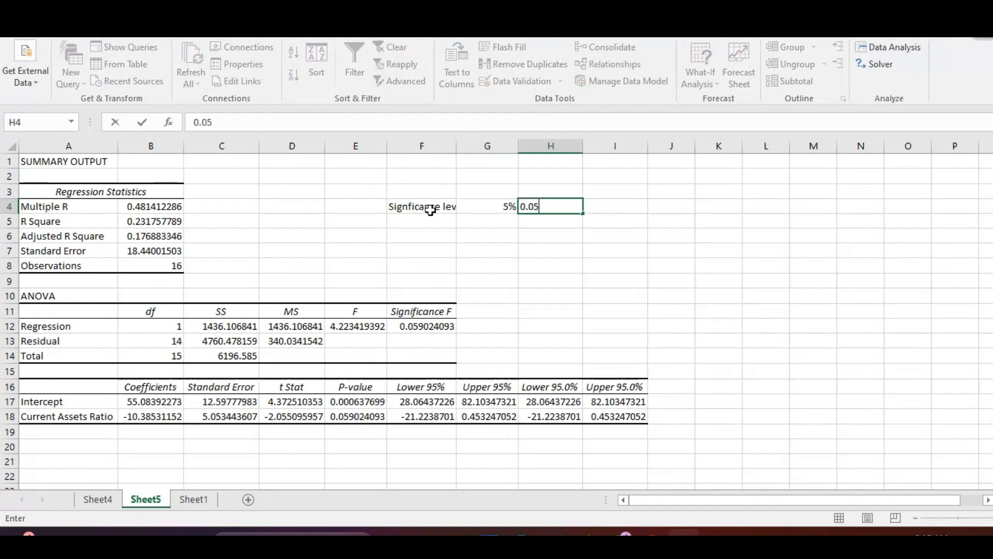
key("Return")
Add the second significance level in the row below, with 10% in G5 and 0.1 in H5
type("10%")
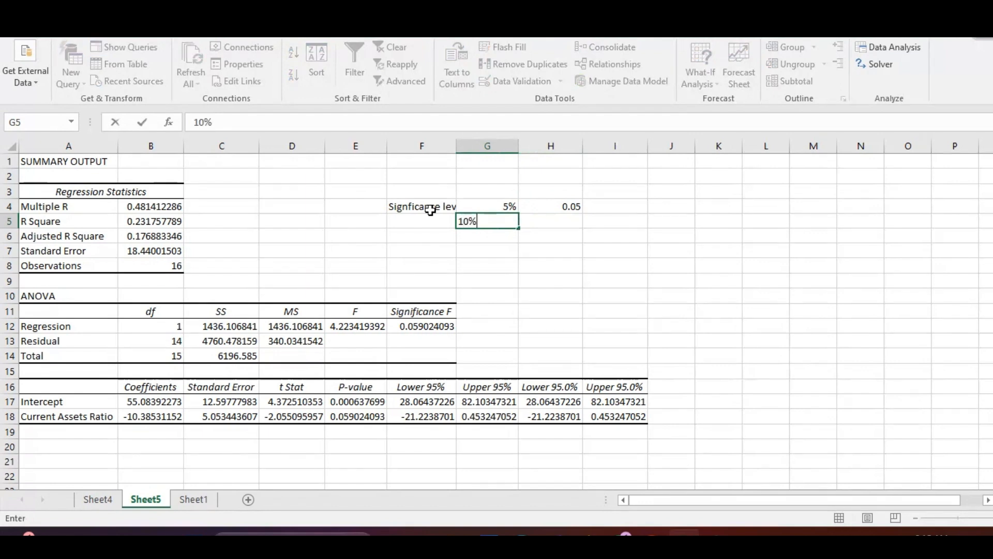
key("Tab")
type("0.1")
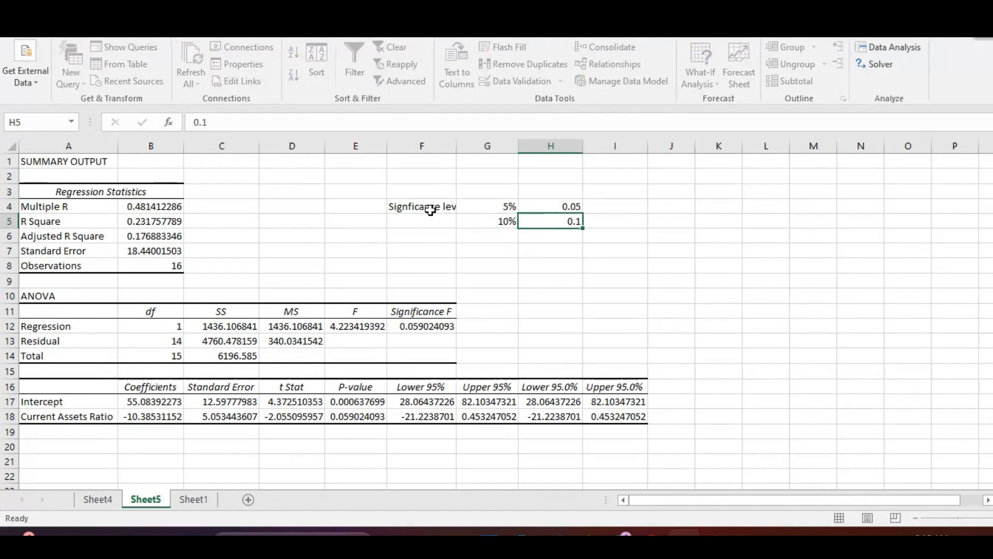
key("Return")
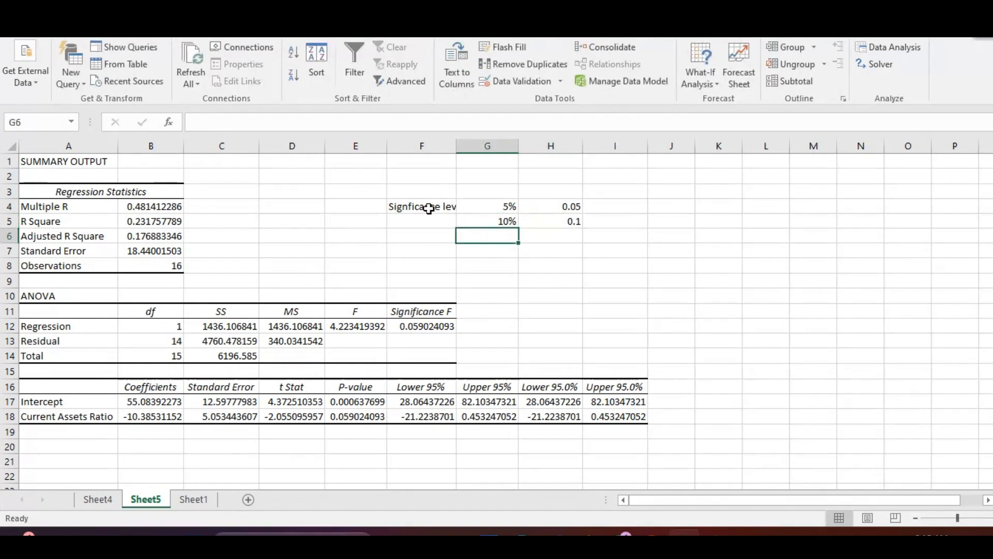
Autofit column F to the significance level label and fill the label down from F4 to F5
left_click(429, 206)
double_click(457, 146)
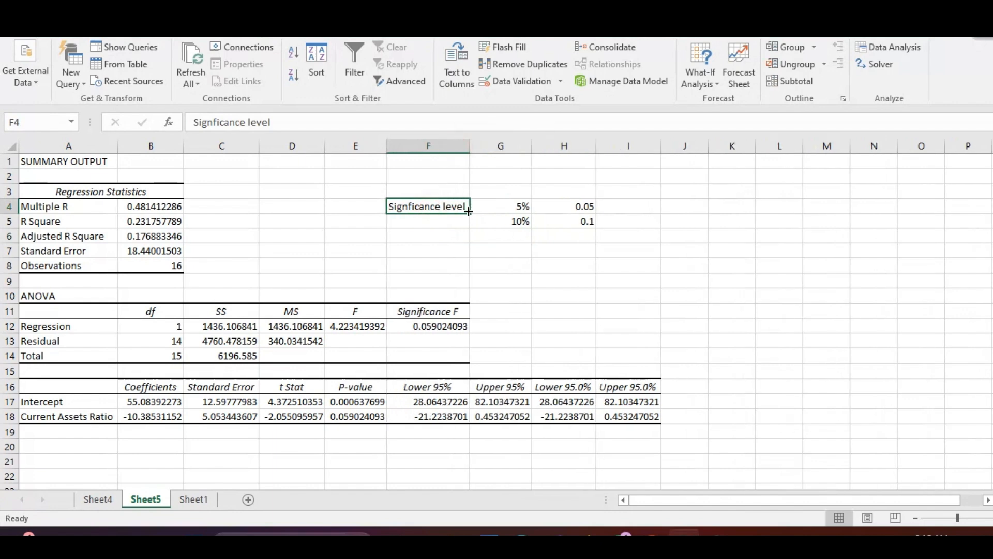
left_click_drag(469, 213, 466, 223)
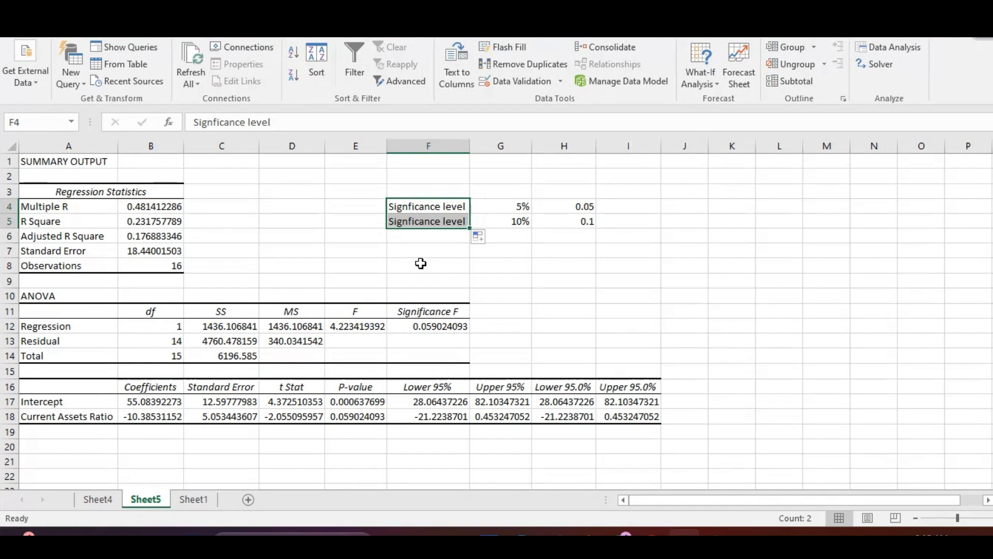
Select the ANOVA table in A10:F14 to examine its regression results
left_click_drag(55, 300, 424, 351)
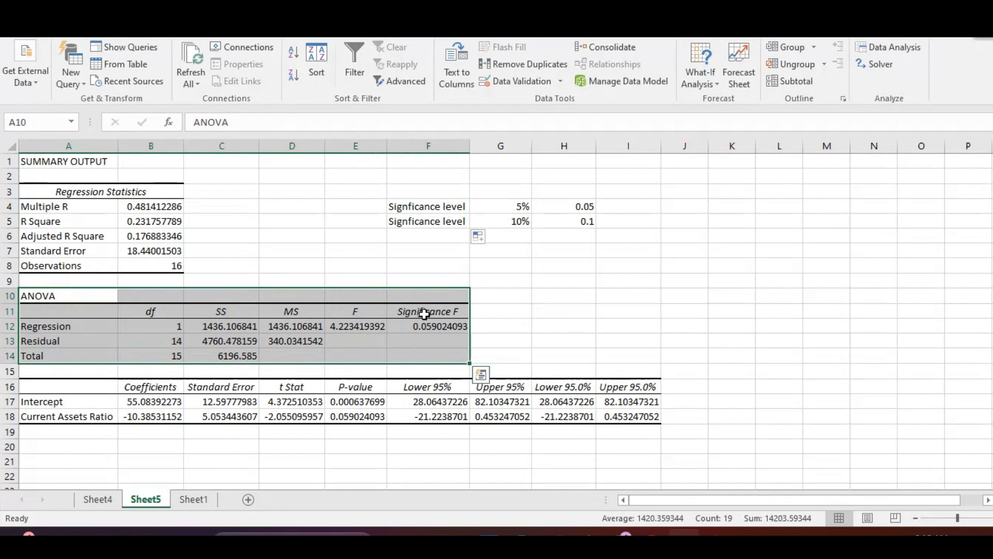
Compare the Significance F value in the ANOVA table with the 0.05 significance level in H4
left_click_drag(424, 314, 425, 327)
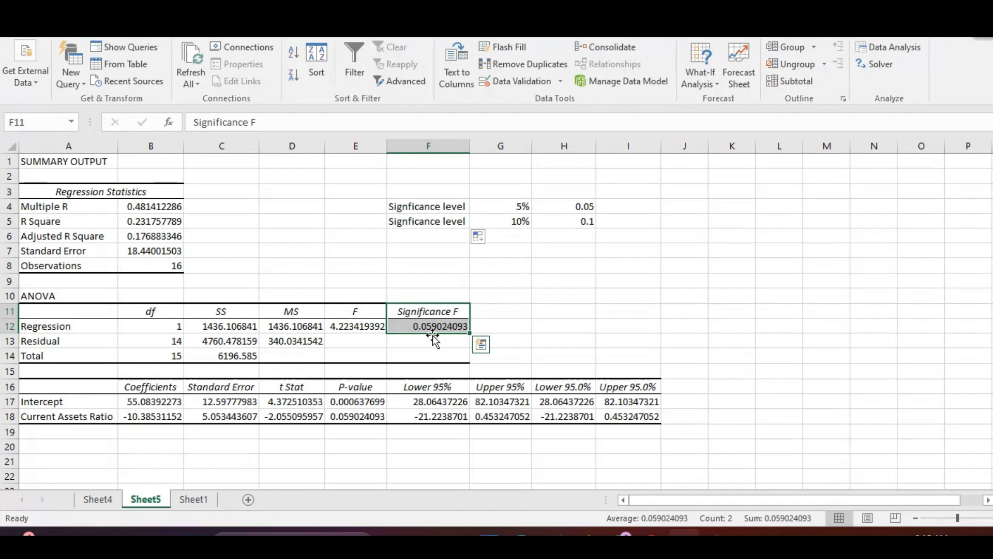
left_click(590, 208)
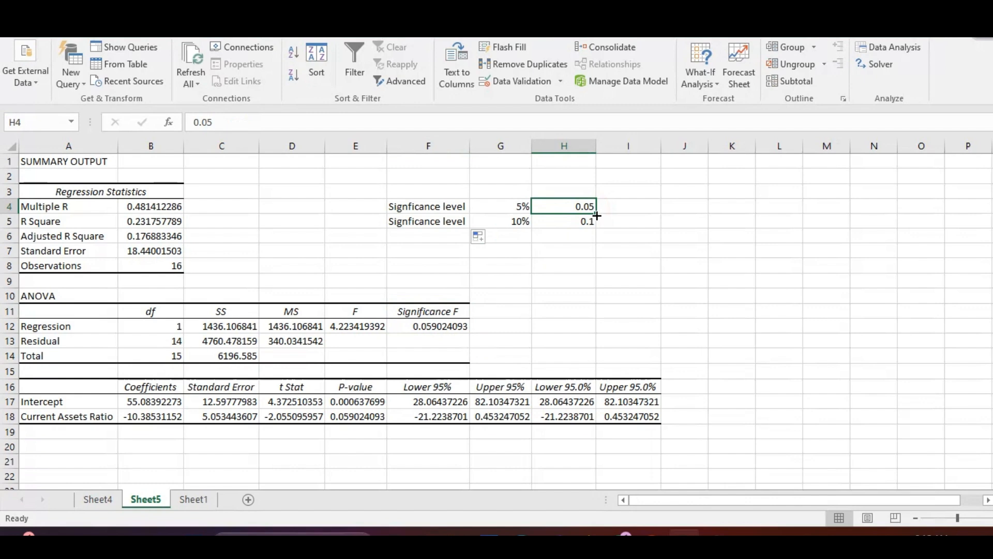
left_click(432, 327)
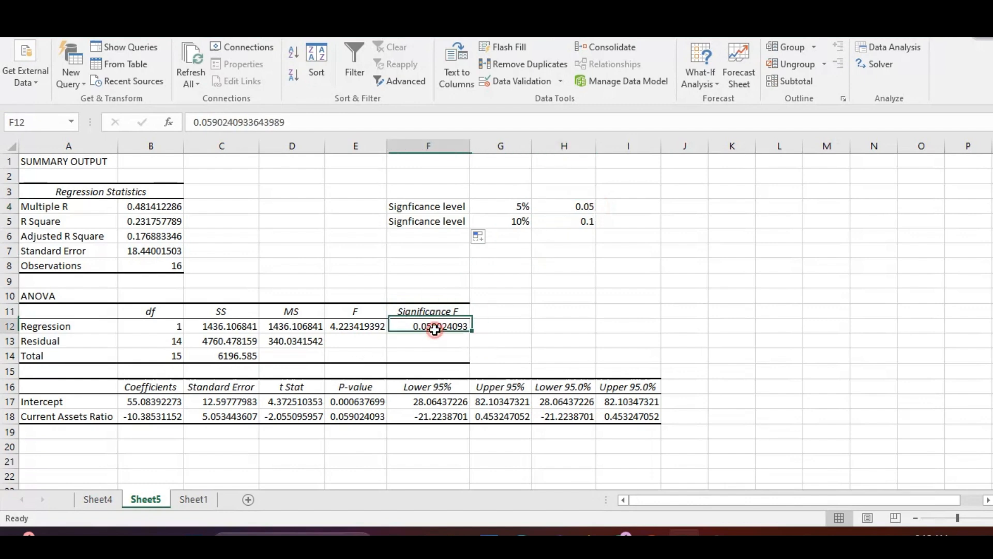
left_click(581, 211)
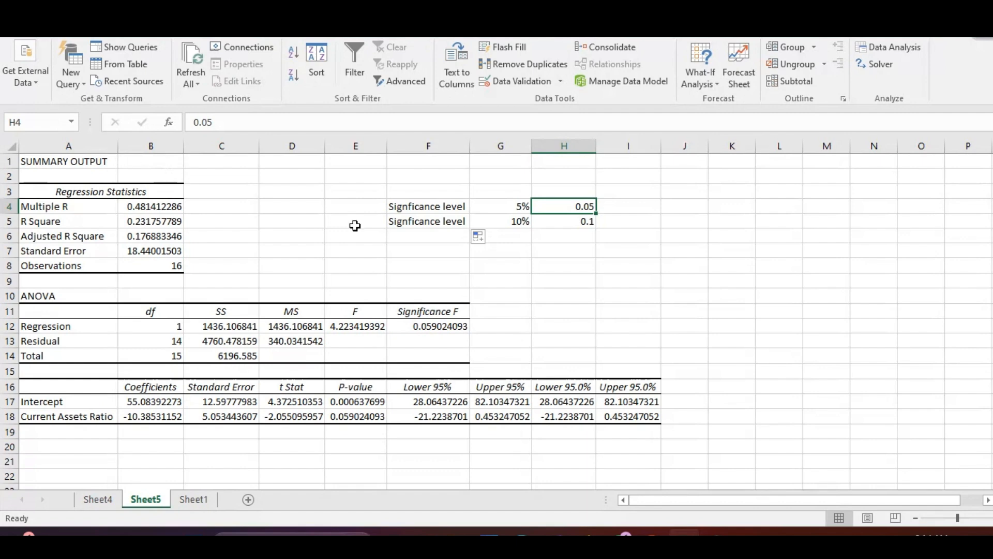
Highlight the 10% significance level row, F5:H5, with a yellow fill
left_click(425, 223)
left_click_drag(506, 216, 582, 222)
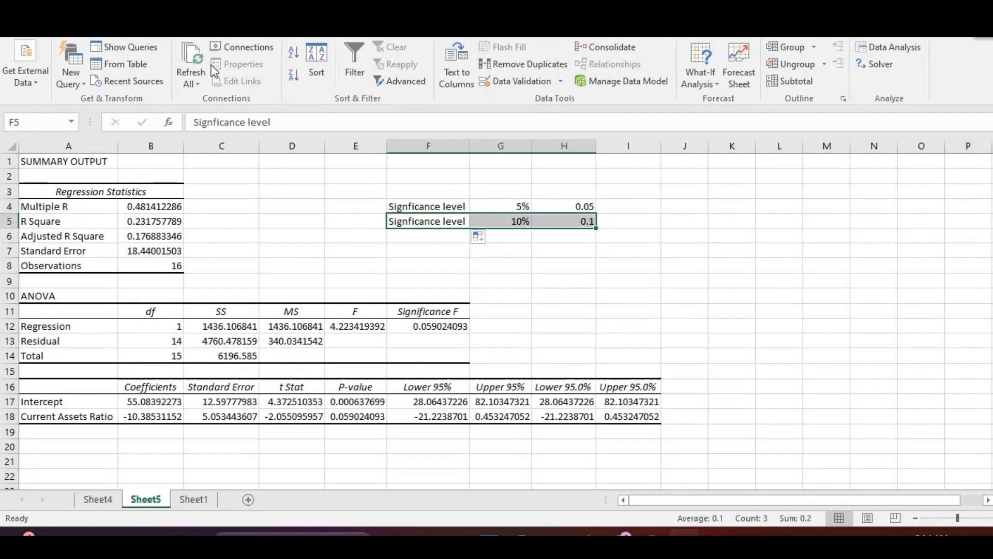
left_click(72, 37)
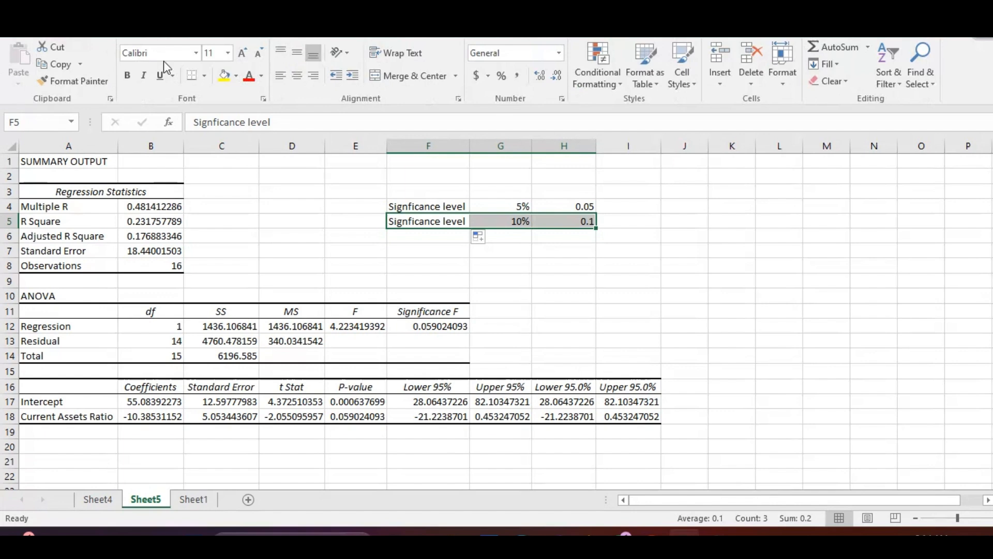
left_click(223, 76)
left_click(568, 269)
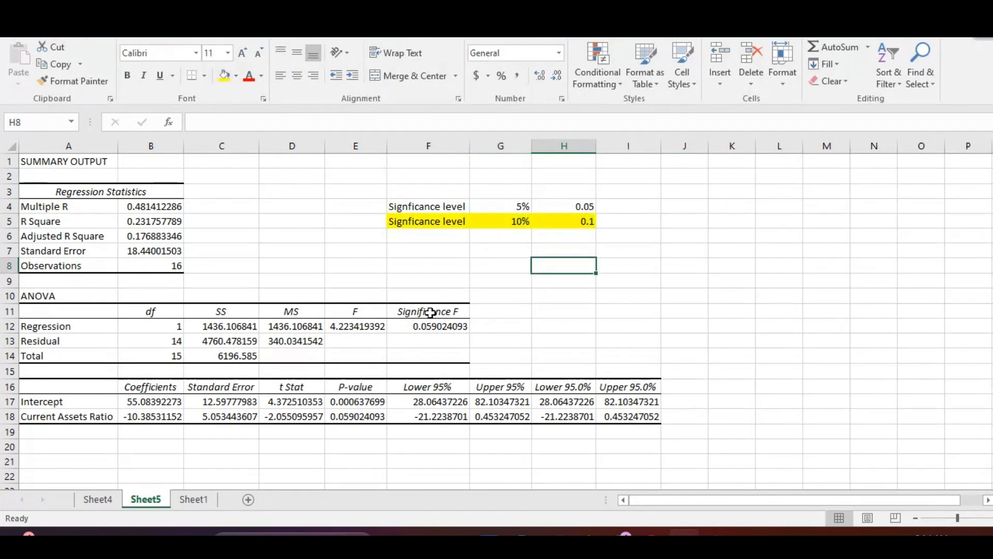
Review the ANOVA table and the Regression Statistics block, focusing on the R Square row
left_click_drag(78, 296, 422, 364)
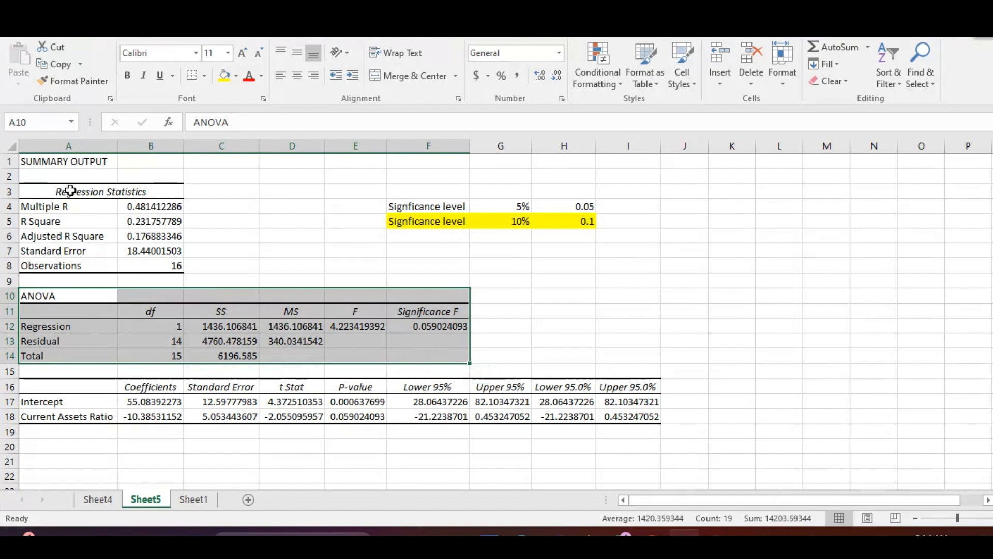
left_click_drag(72, 192, 159, 267)
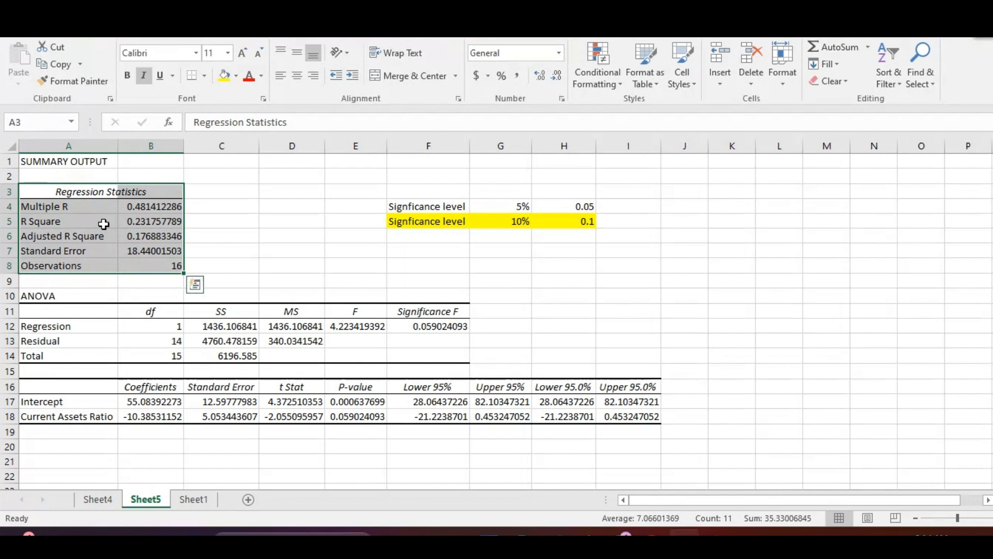
left_click_drag(104, 224, 145, 225)
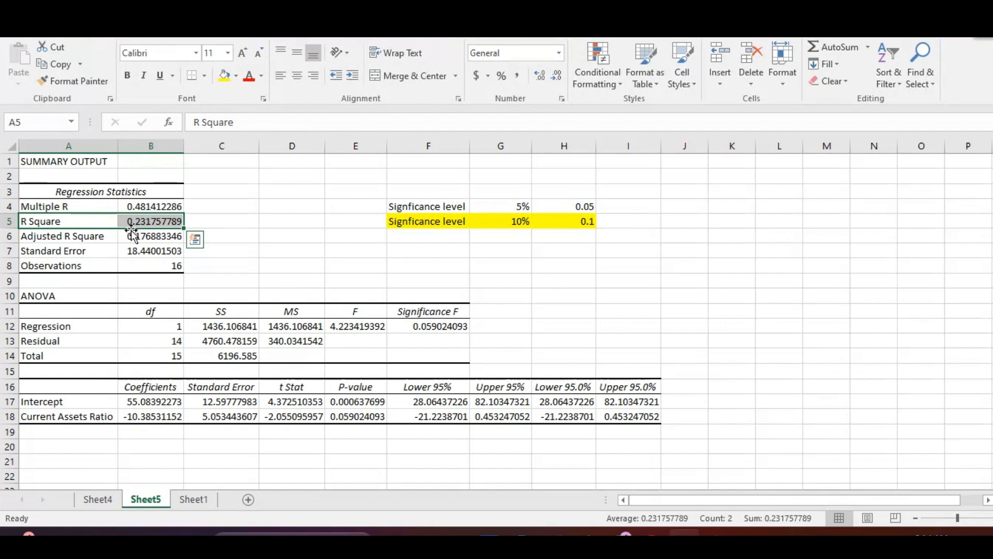
Convert R Square to a percentage figure in C5 with the formula =B5*100
left_click(220, 221)
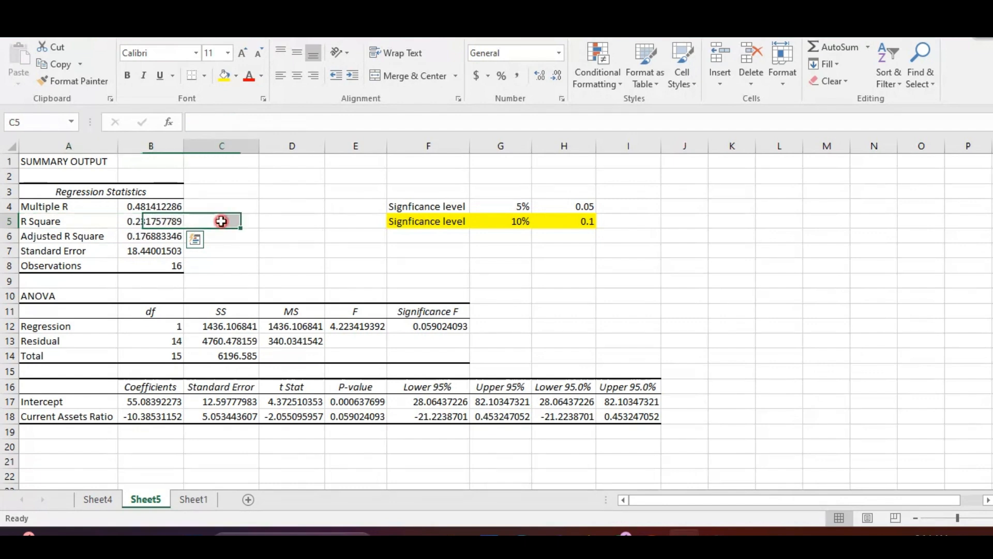
type("=")
left_click(167, 223)
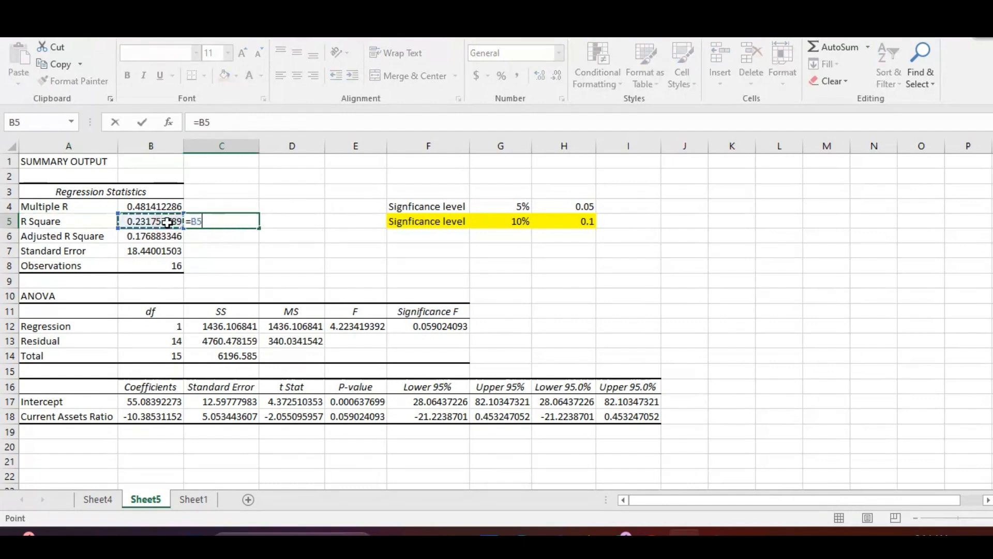
type("*100")
key("Return")
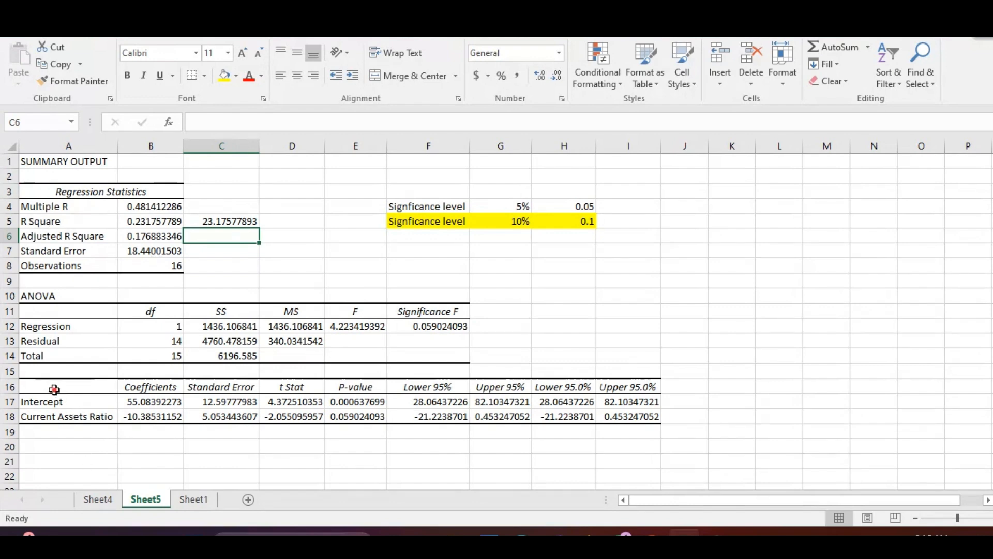
Examine the coefficients table, comparing both P-values with the 10% significance level and checking the Current Assets Ratio coefficient
left_click_drag(54, 389, 377, 421)
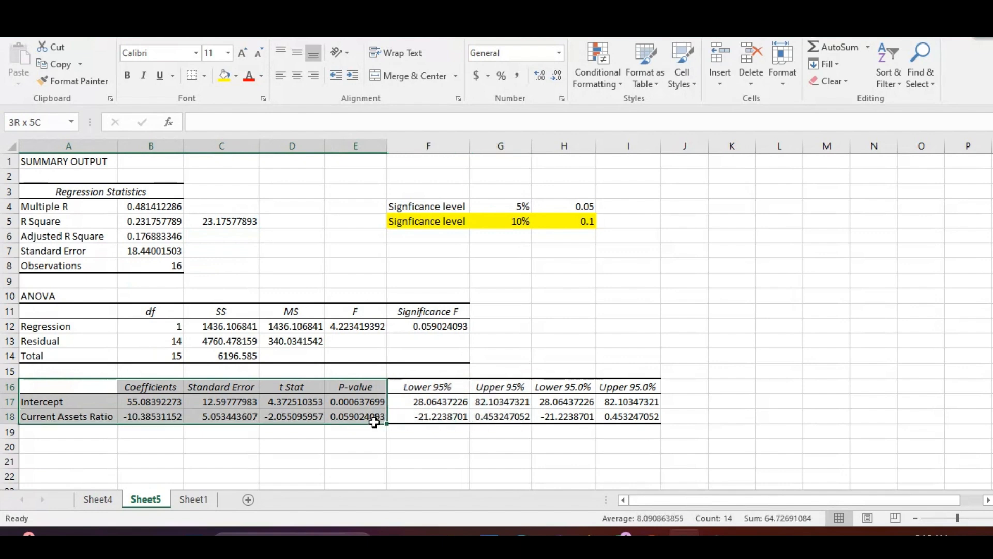
left_click(74, 408)
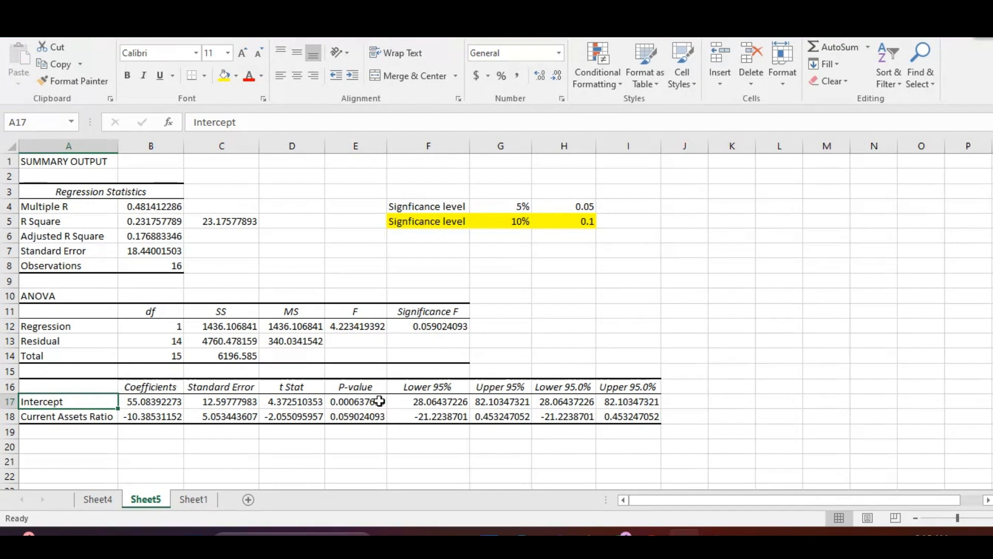
left_click_drag(379, 401, 378, 417)
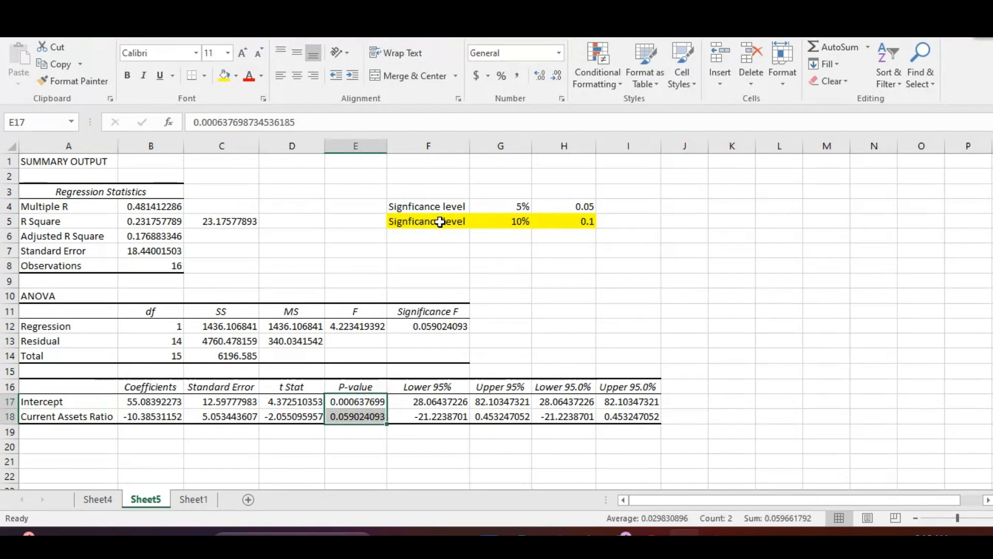
left_click_drag(439, 221, 515, 221)
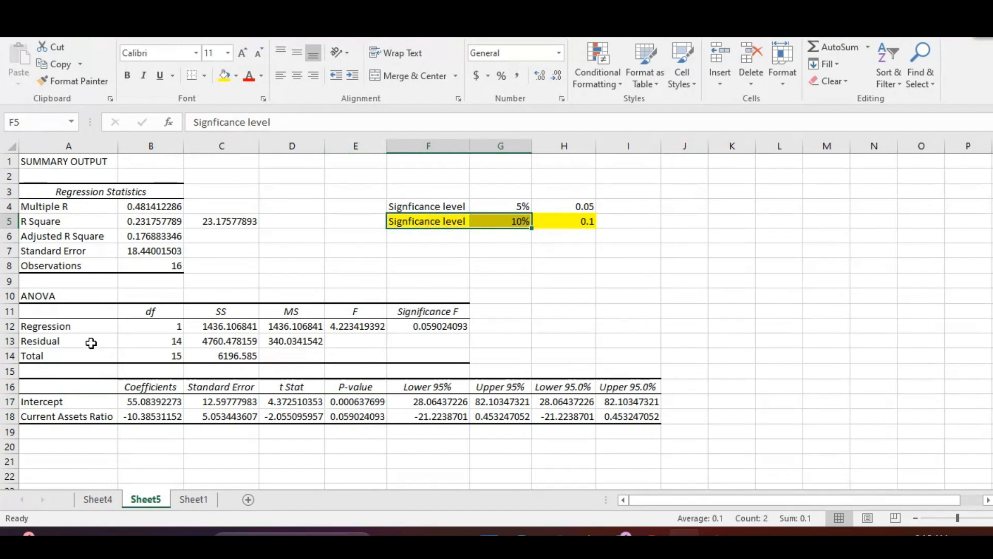
left_click(155, 420)
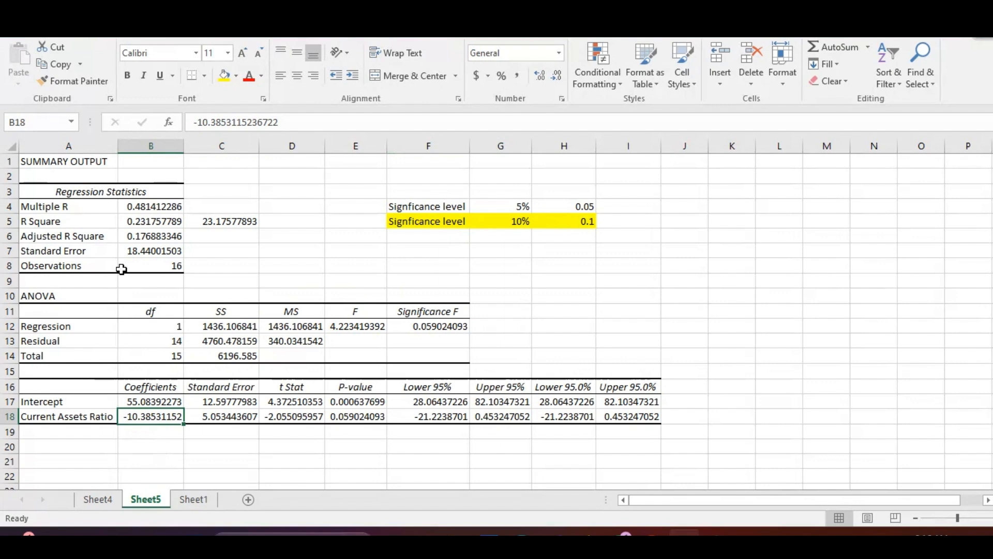